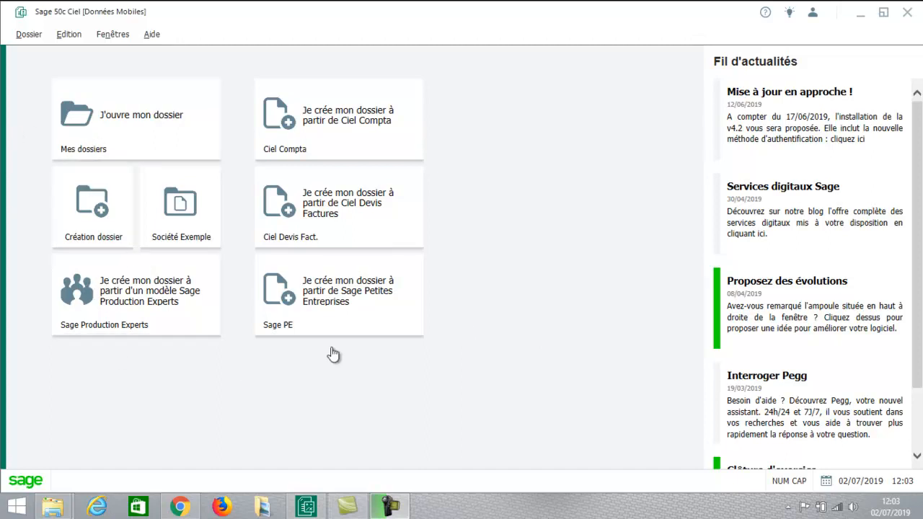
- Start creating a new company file and name the company SAGE 50C GESCOM ESSENTIELLE 2019
{"action": "left_click", "coordinate": [93, 215]}
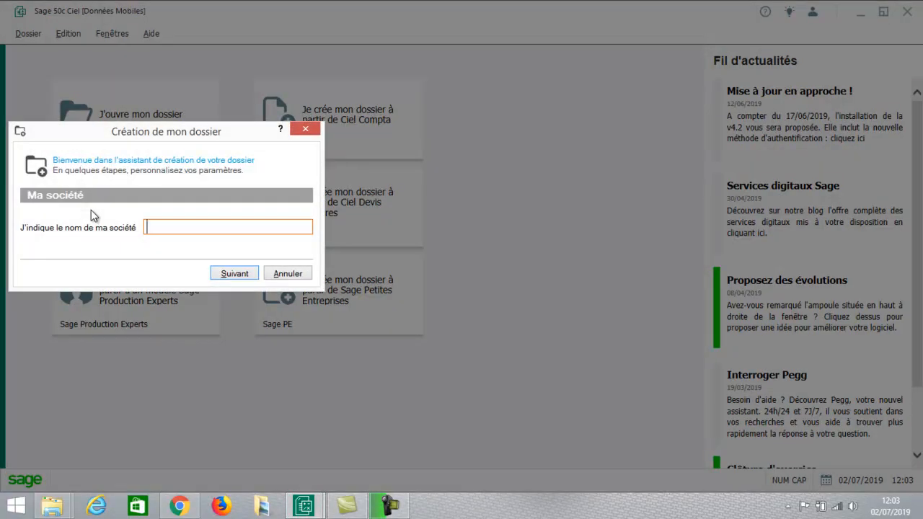
{"action": "key", "text": "Caps_Lock"}
{"action": "type", "text": "sage (àc"}
{"action": "key", "text": "BackSpace"}
{"action": "key", "text": "BackSpace"}
{"action": "key", "text": "BackSpace"}
{"action": "key", "text": "BackSpace"}
{"action": "key", "text": "BackSpace"}
{"action": "key", "text": "BackSpace"}
{"action": "key", "text": "BackSpace"}
{"action": "key", "text": "BackSpace"}
{"action": "key", "text": "Caps_Lock"}
{"action": "type", "text": "SAGE 50C GESCOM ESSENTIE"}
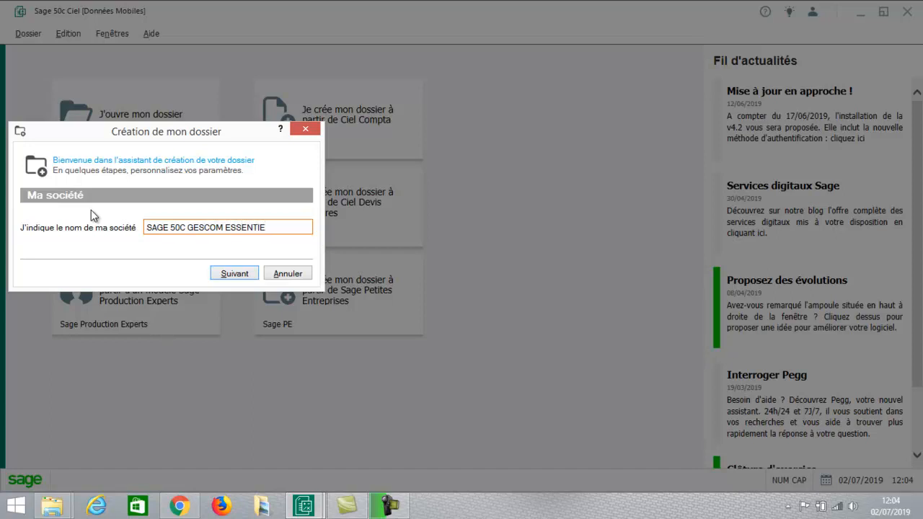
{"action": "type", "text": "LLE 2019"}
{"action": "left_click", "coordinate": [224, 278]}
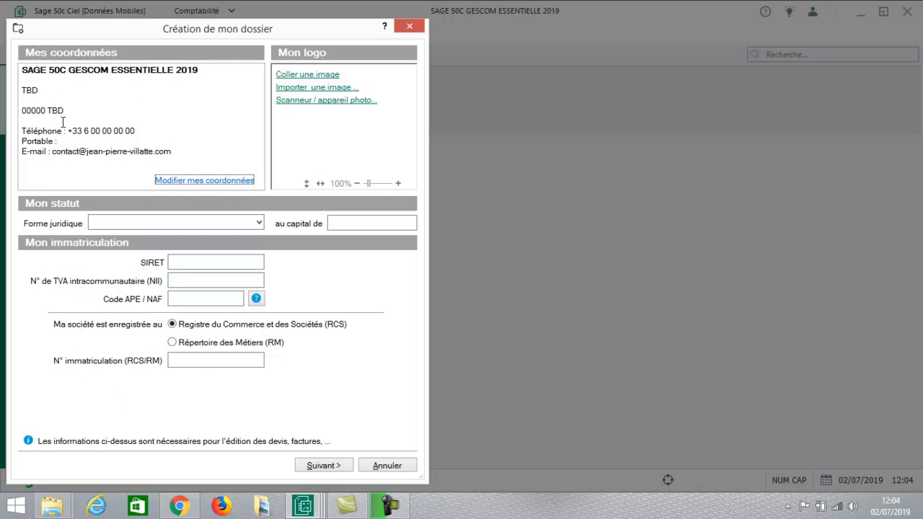
- Open the company's contact details for editing and import IMAGE ACCUEIL1.jpg as the logo, with its size reduced and its zoom at 200%
{"action": "left_click", "coordinate": [202, 182]}
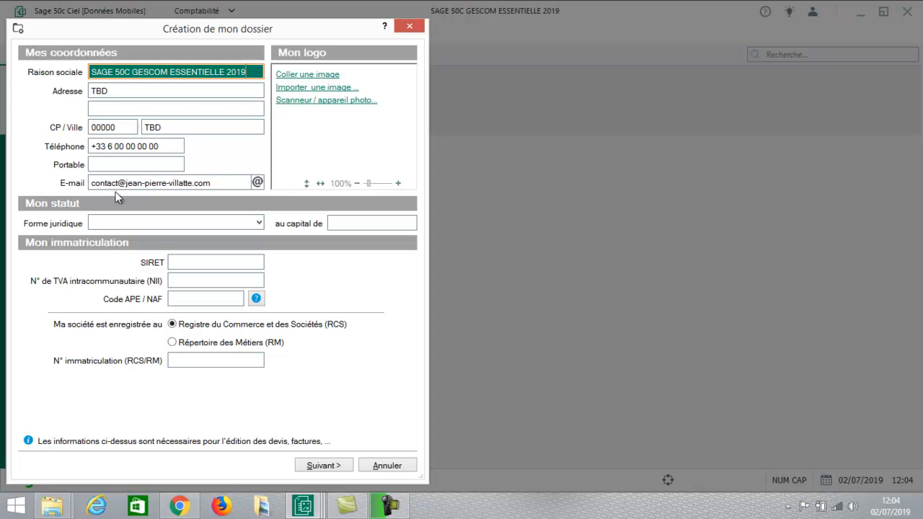
{"action": "left_click", "coordinate": [315, 88]}
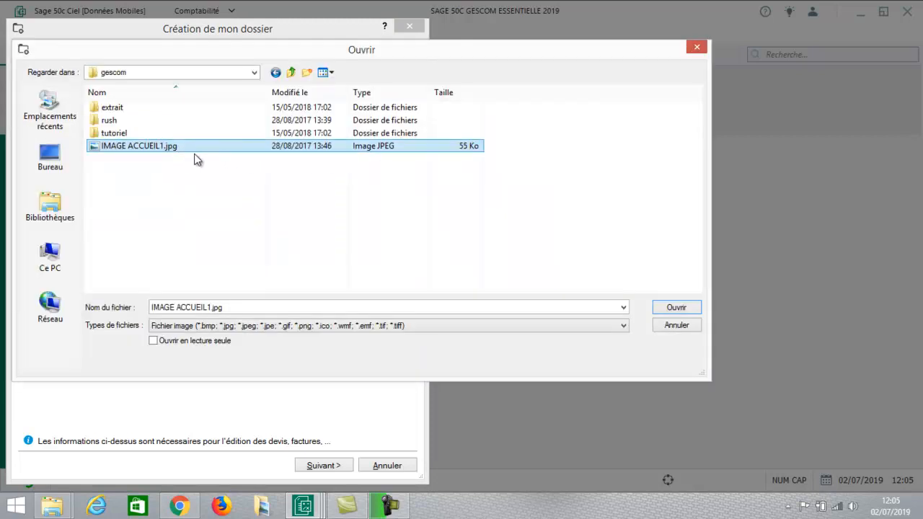
{"action": "left_click", "coordinate": [677, 309]}
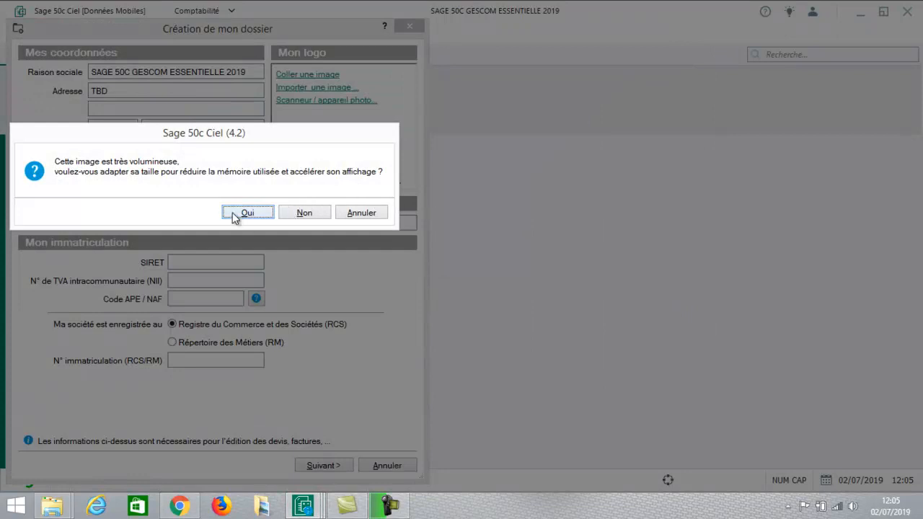
{"action": "left_click", "coordinate": [234, 214]}
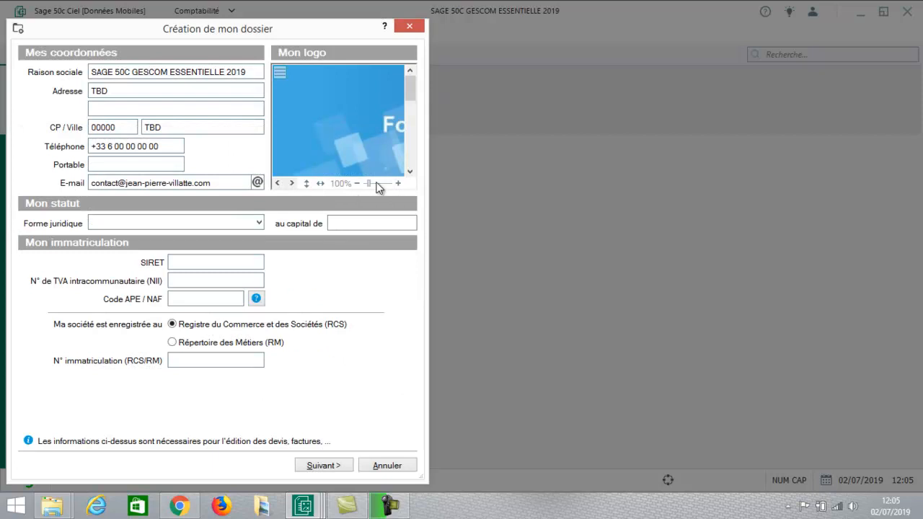
{"action": "left_click_drag", "start_coordinate": [368, 186], "coordinate": [377, 185]}
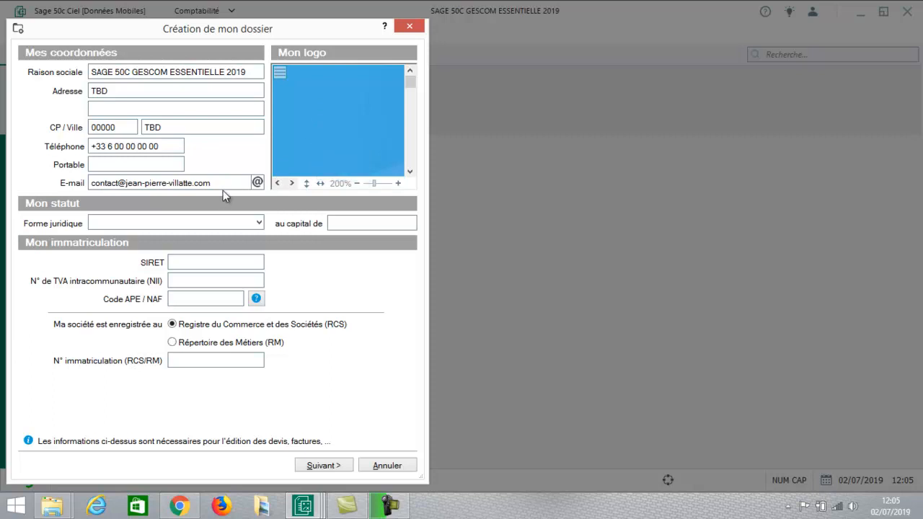
- Set the legal form to SARL with a capital of 5 000, and continue to the accounting-year settings
{"action": "left_click", "coordinate": [260, 223]}
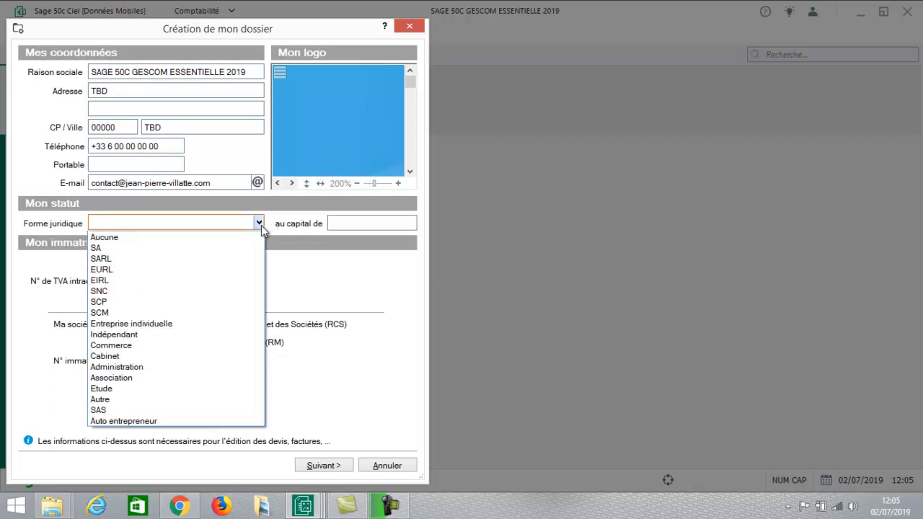
{"action": "left_click", "coordinate": [220, 259]}
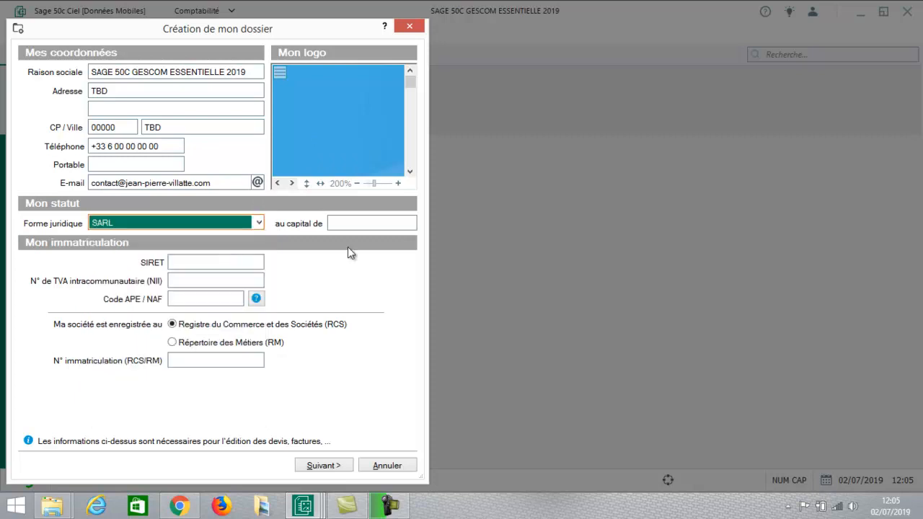
{"action": "left_click", "coordinate": [395, 225]}
{"action": "type", "text": "5 "}
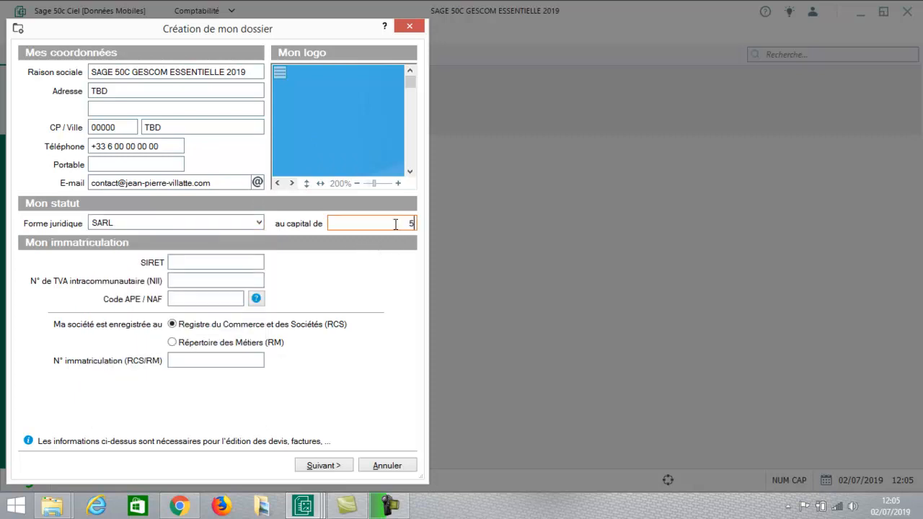
{"action": "type", "text": "000"}
{"action": "key", "text": "Tab"}
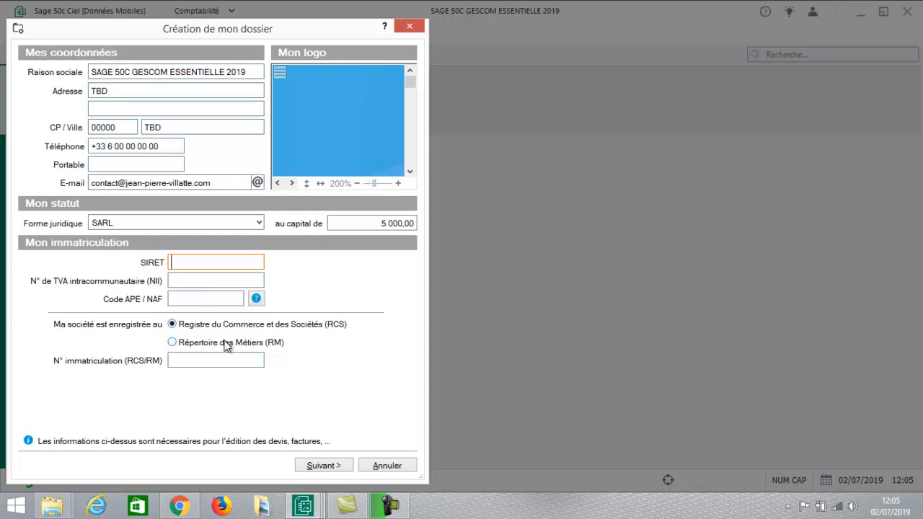
{"action": "left_click", "coordinate": [322, 466]}
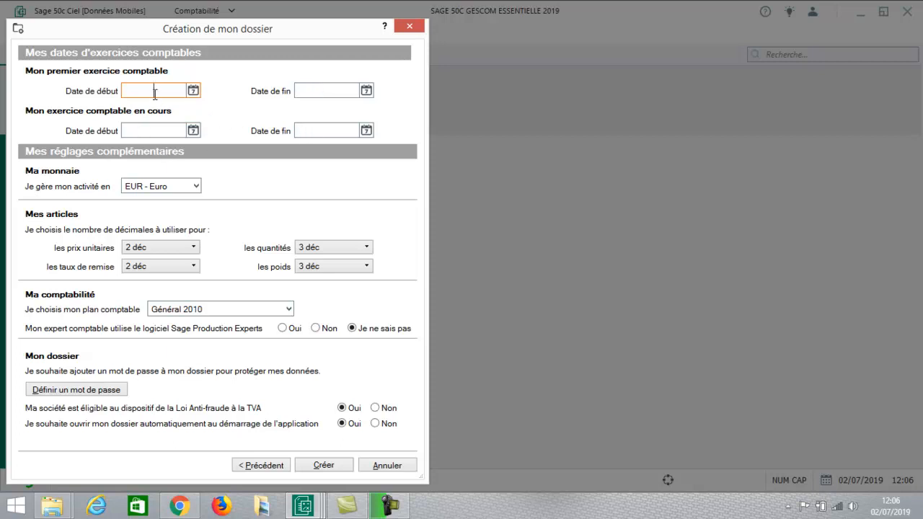
- Set the start date of the first accounting year to 01/01/2018 and create the company file
{"action": "type", "text": "01/01/2018"}
{"action": "key", "text": "Tab"}
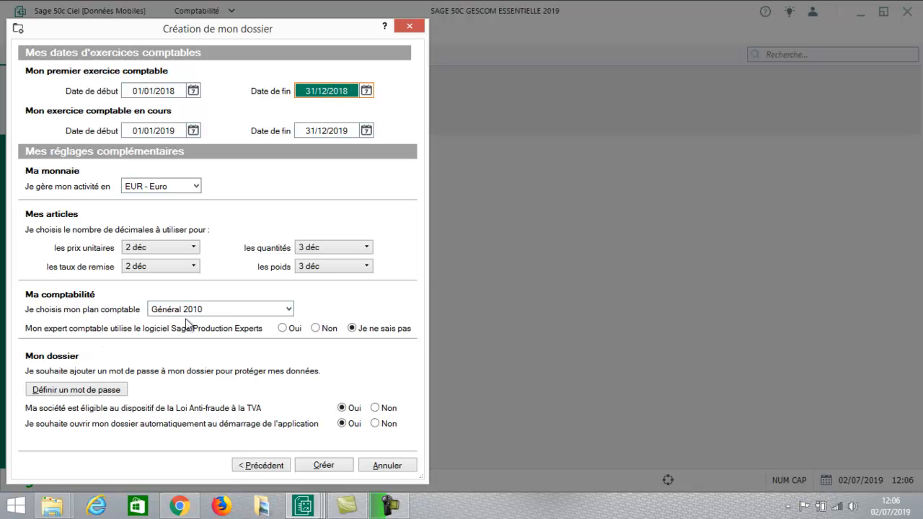
{"action": "left_click", "coordinate": [321, 465]}
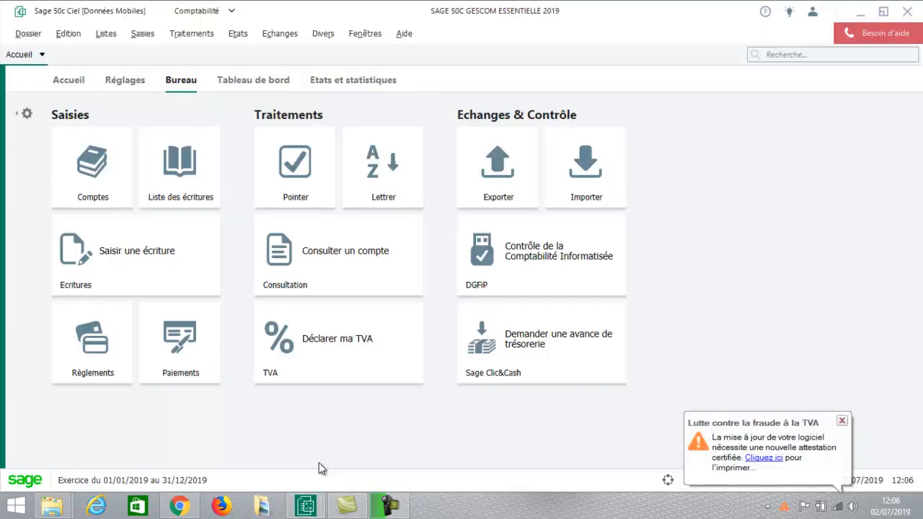